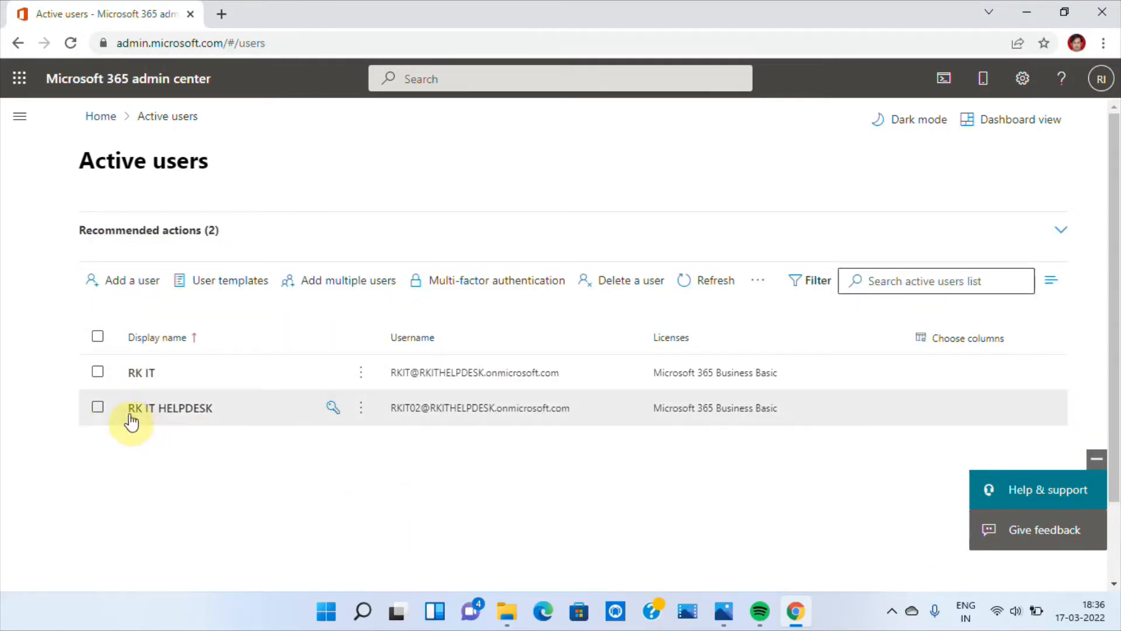
# - Start deleting the user RK IT HELPDESK and give RK IT access to that user's OneDrive files for 30 days
pyautogui.click(98, 407)
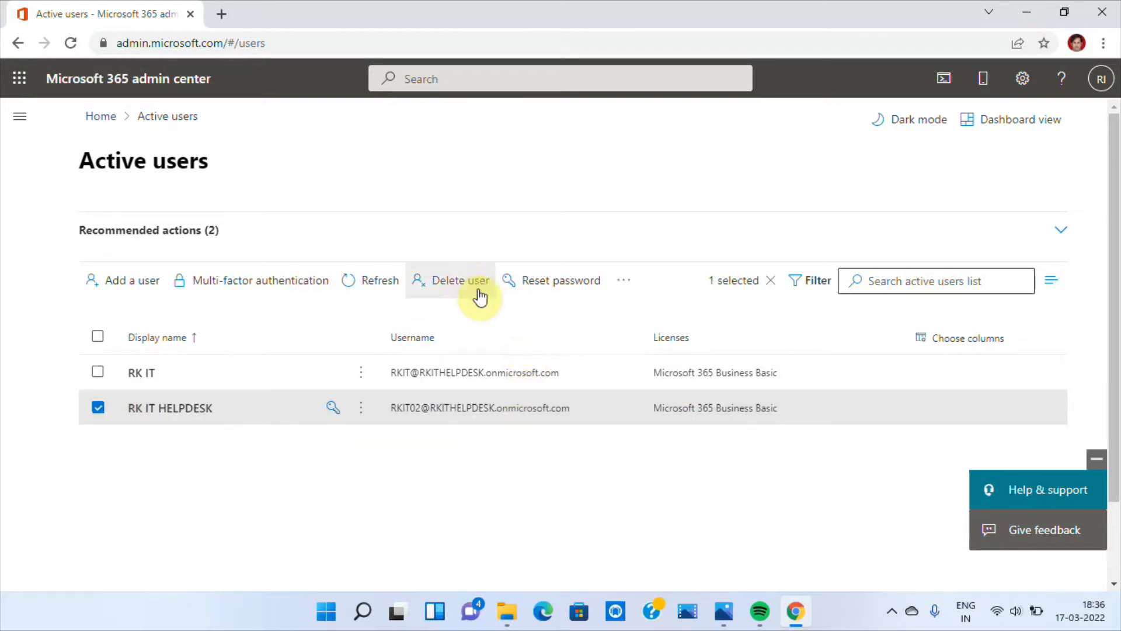
pyautogui.click(462, 285)
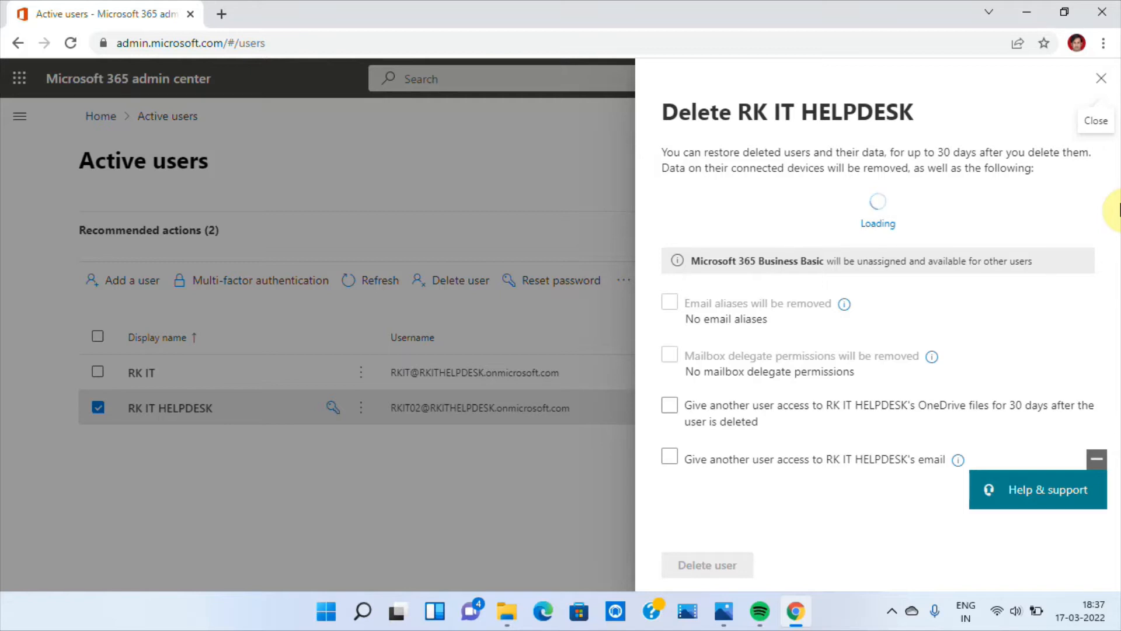
pyautogui.click(706, 462)
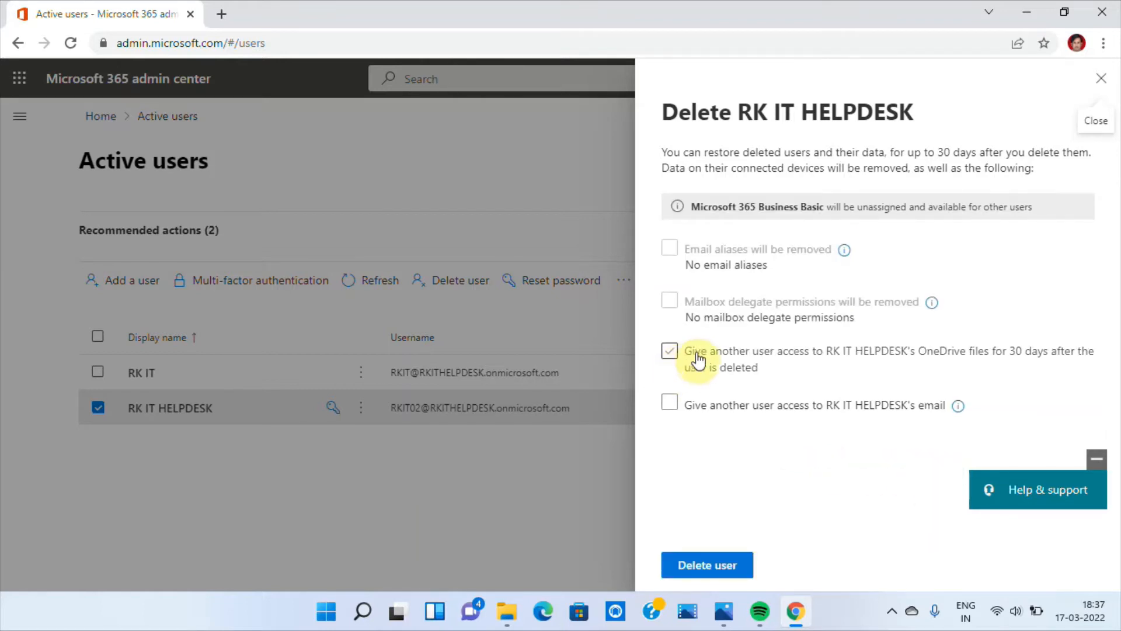
pyautogui.click(696, 353)
pyautogui.click(662, 355)
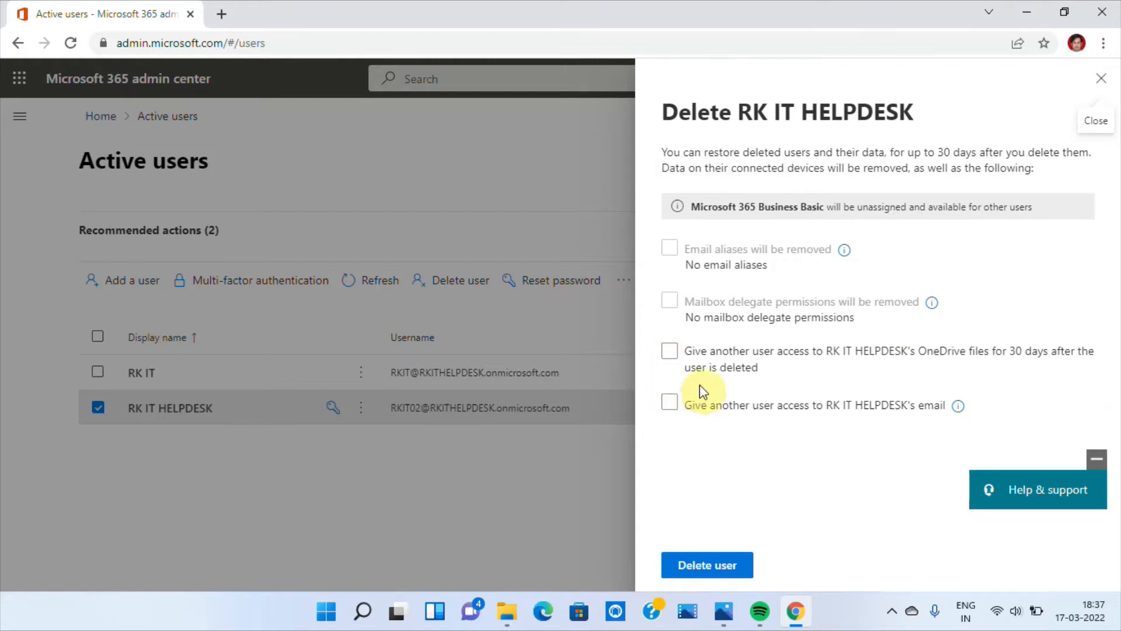
pyautogui.click(668, 354)
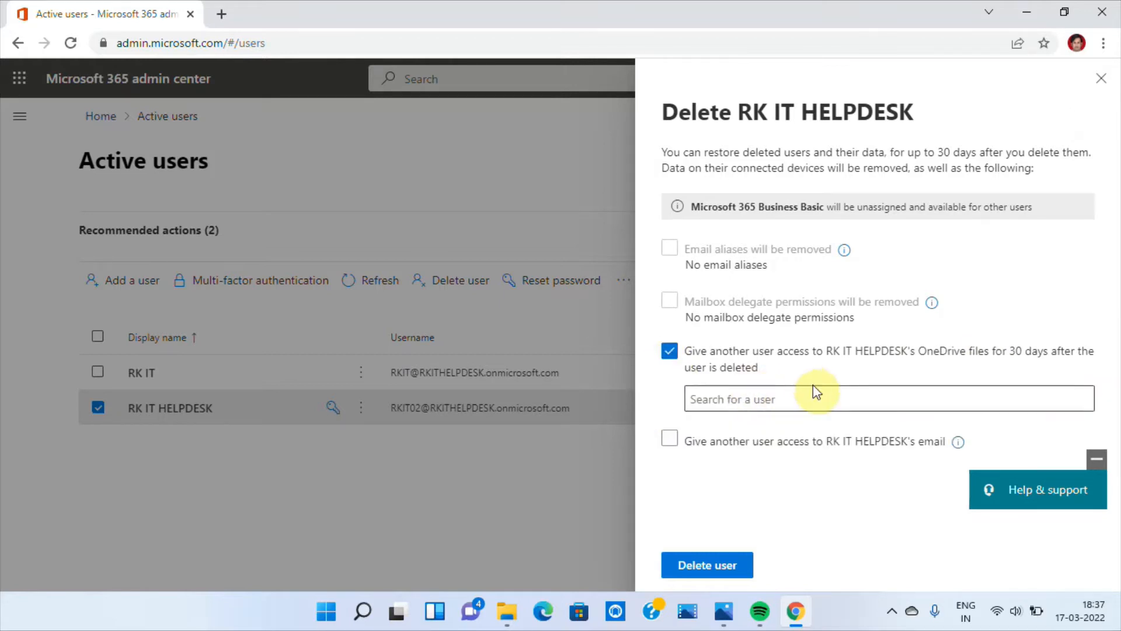
pyautogui.click(790, 399)
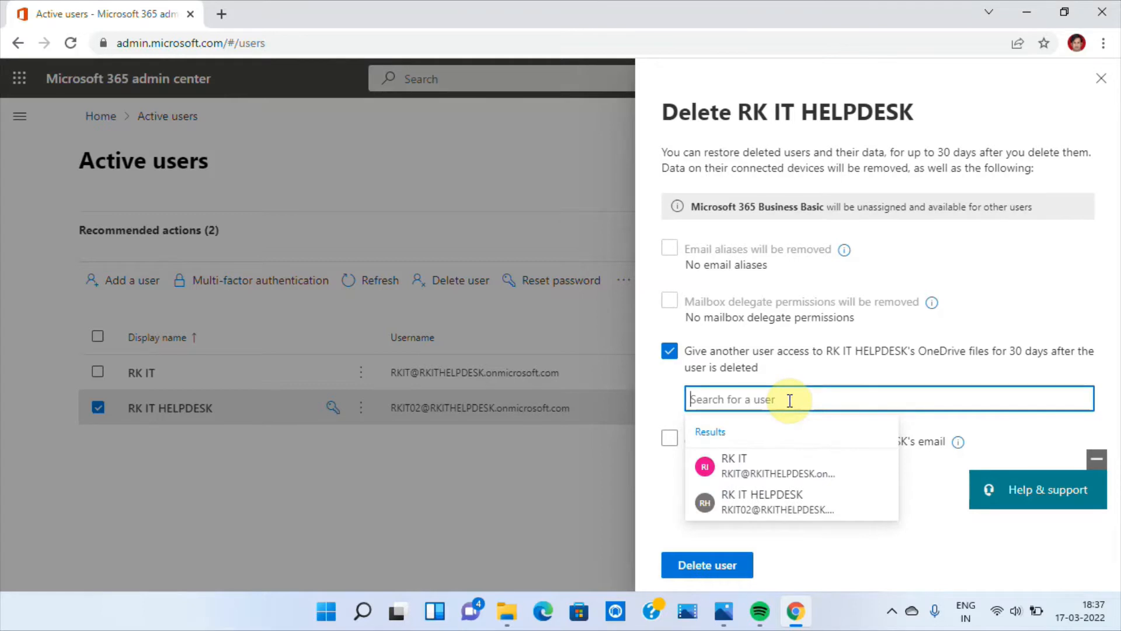
pyautogui.click(748, 467)
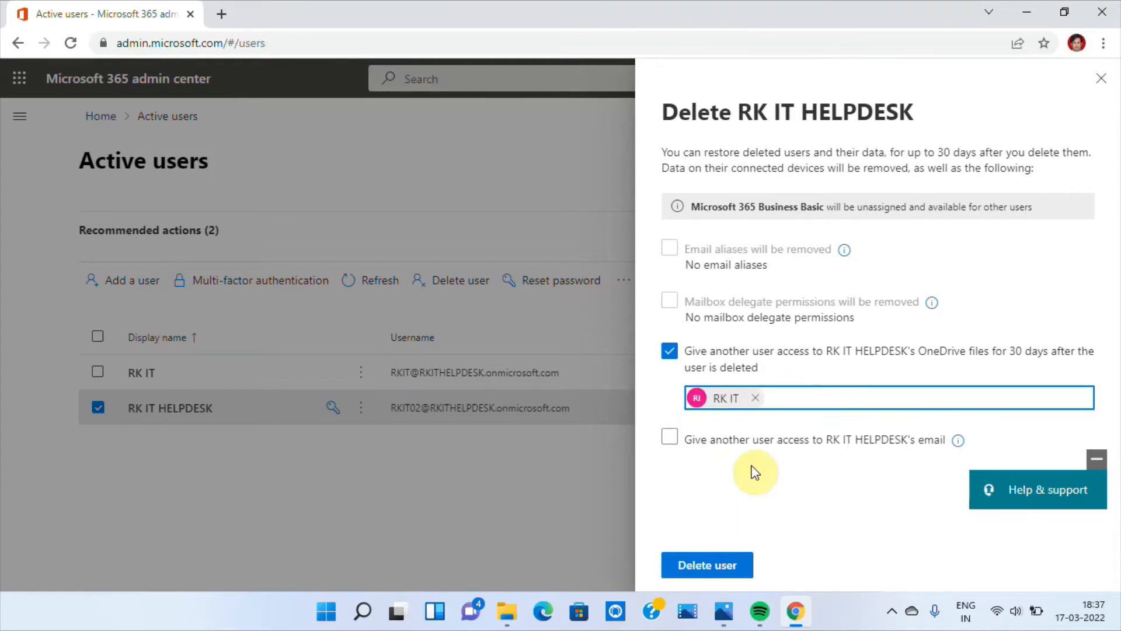
# - Set up RK IT's access to RK IT HELPDESK's email, keeping the current display name and automatic replies only to people inside the organization
pyautogui.click(669, 438)
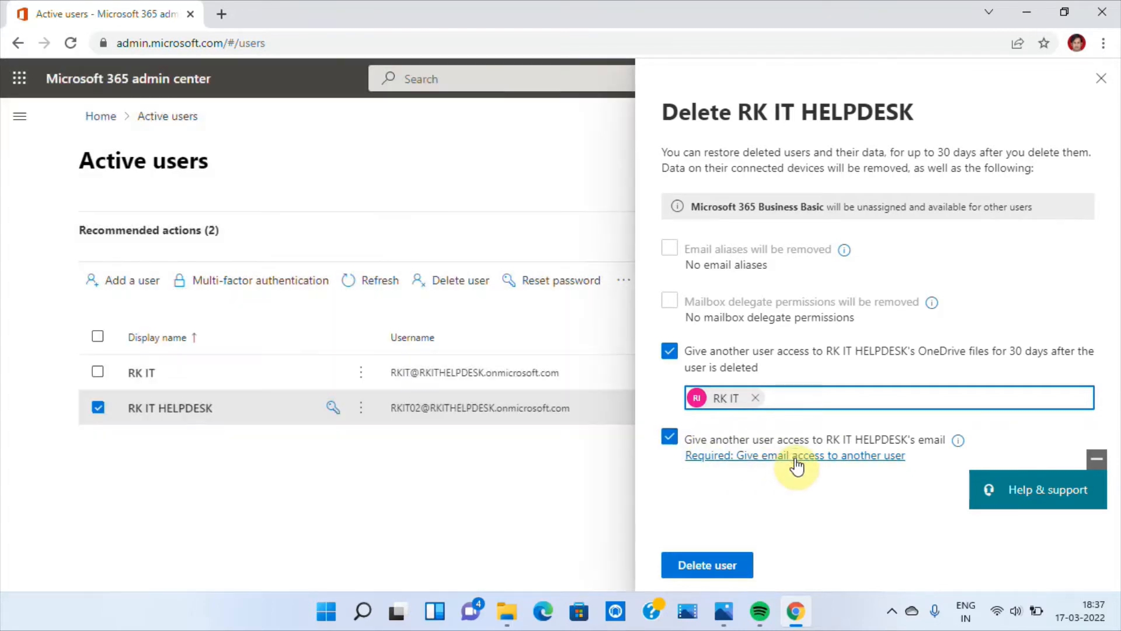
pyautogui.click(797, 464)
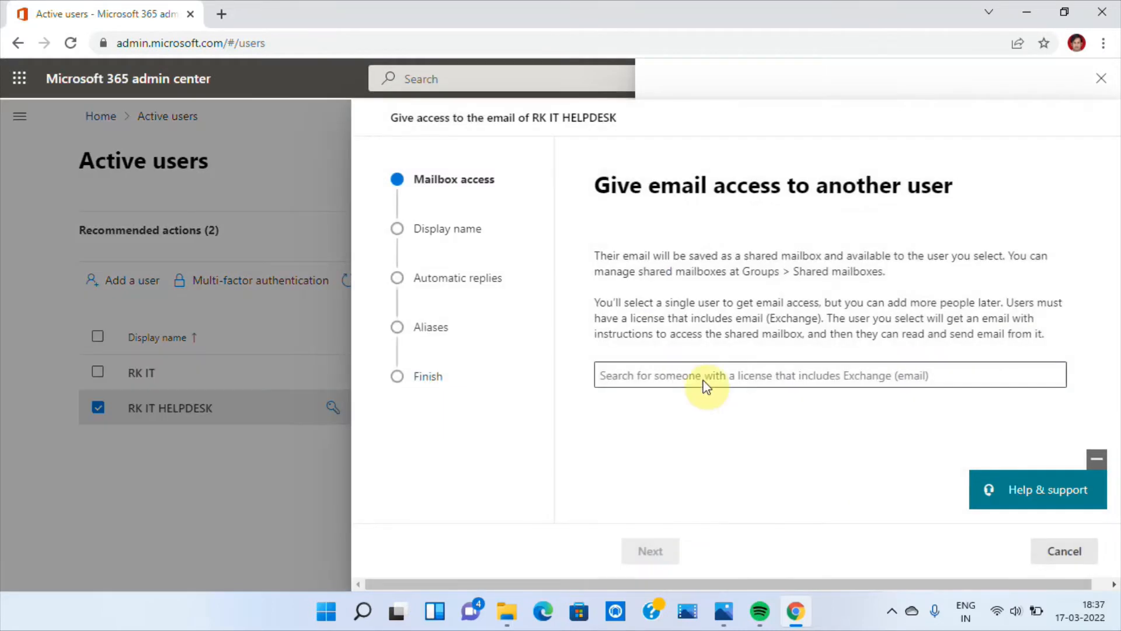
pyautogui.click(647, 373)
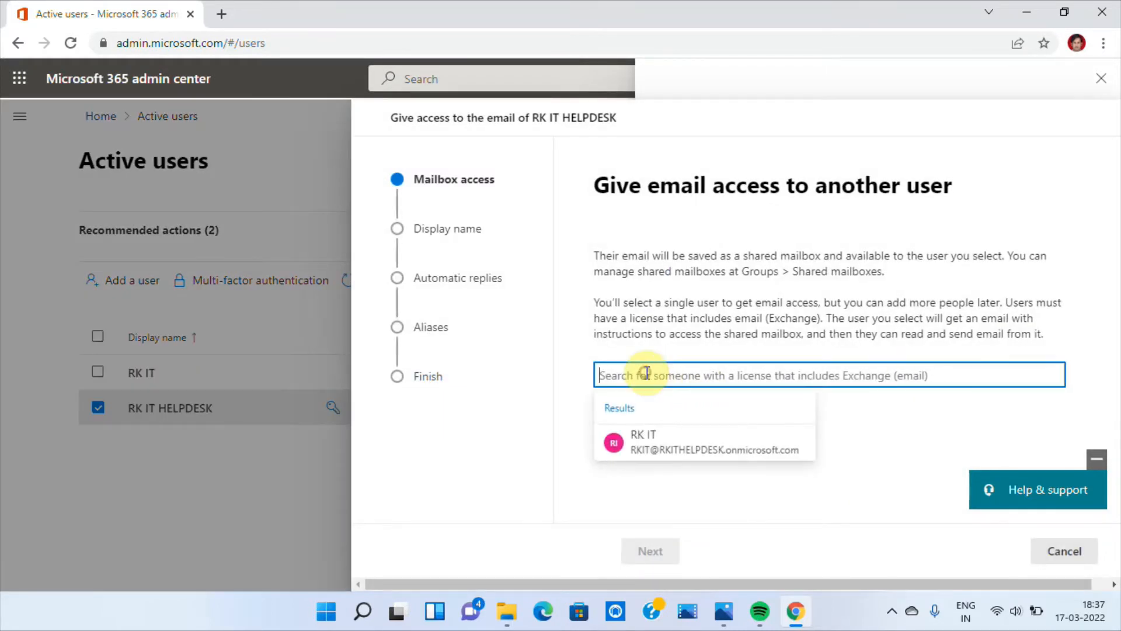
pyautogui.click(648, 439)
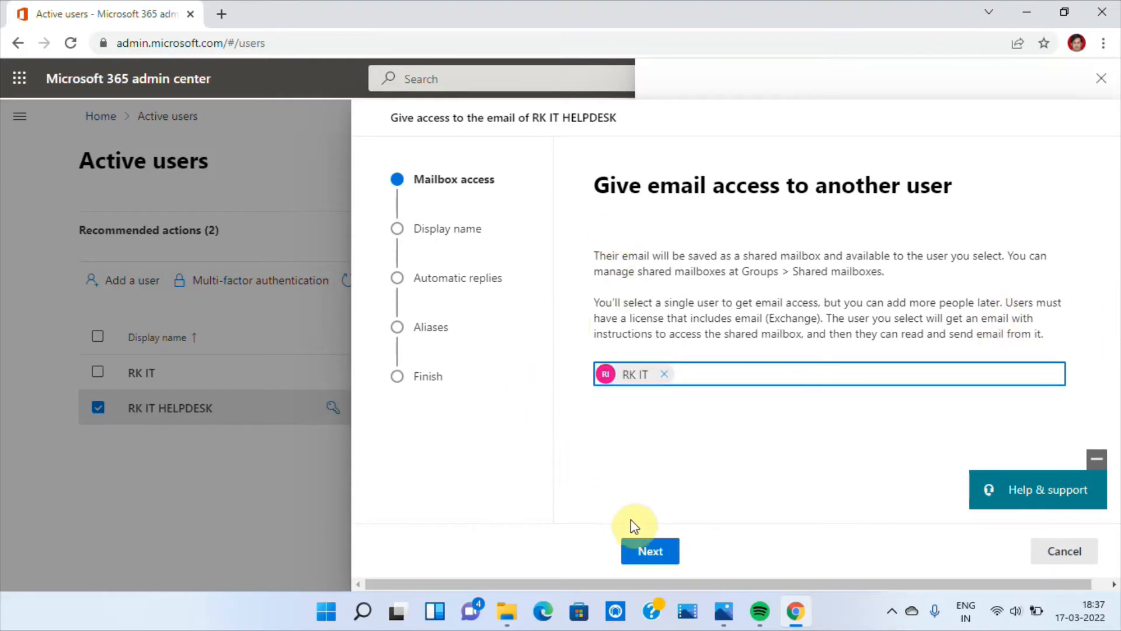
pyautogui.click(646, 549)
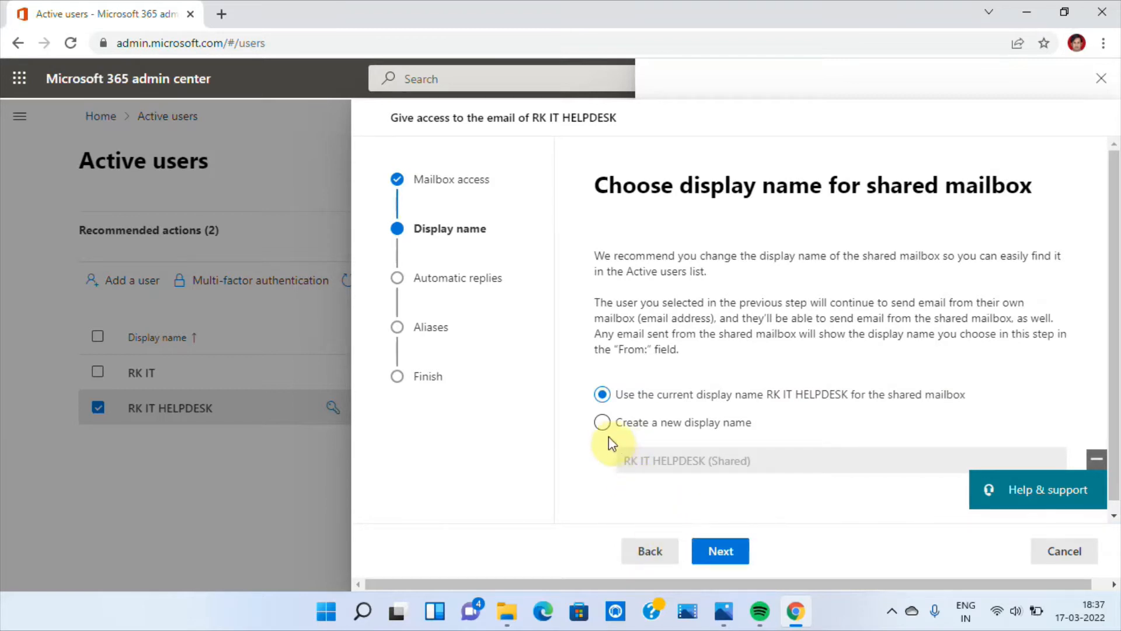
pyautogui.click(723, 558)
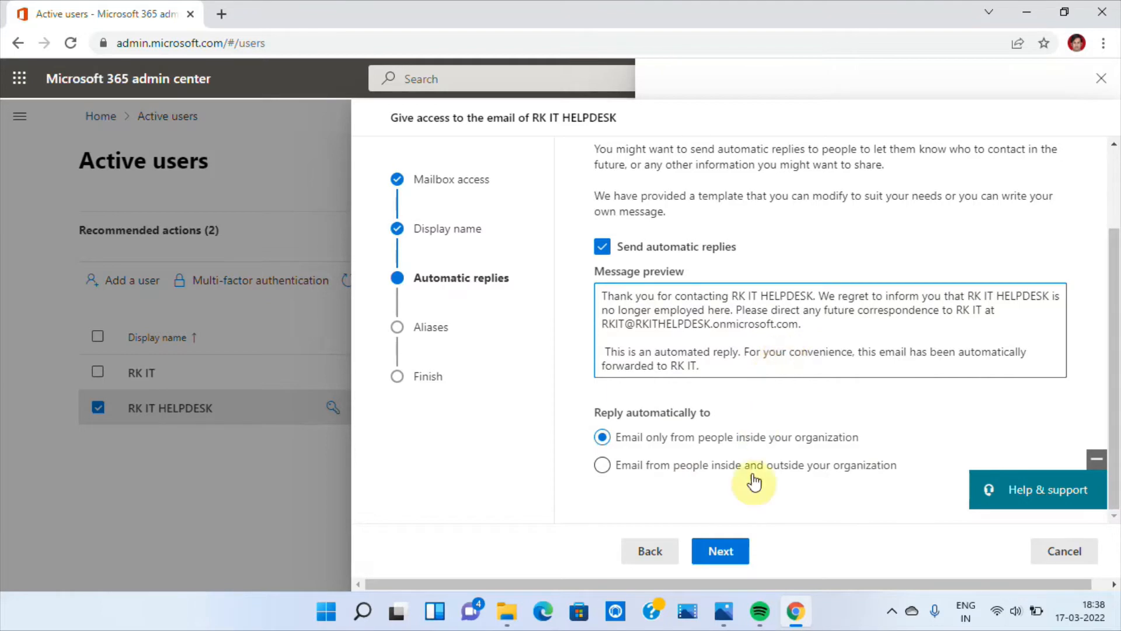
pyautogui.click(731, 553)
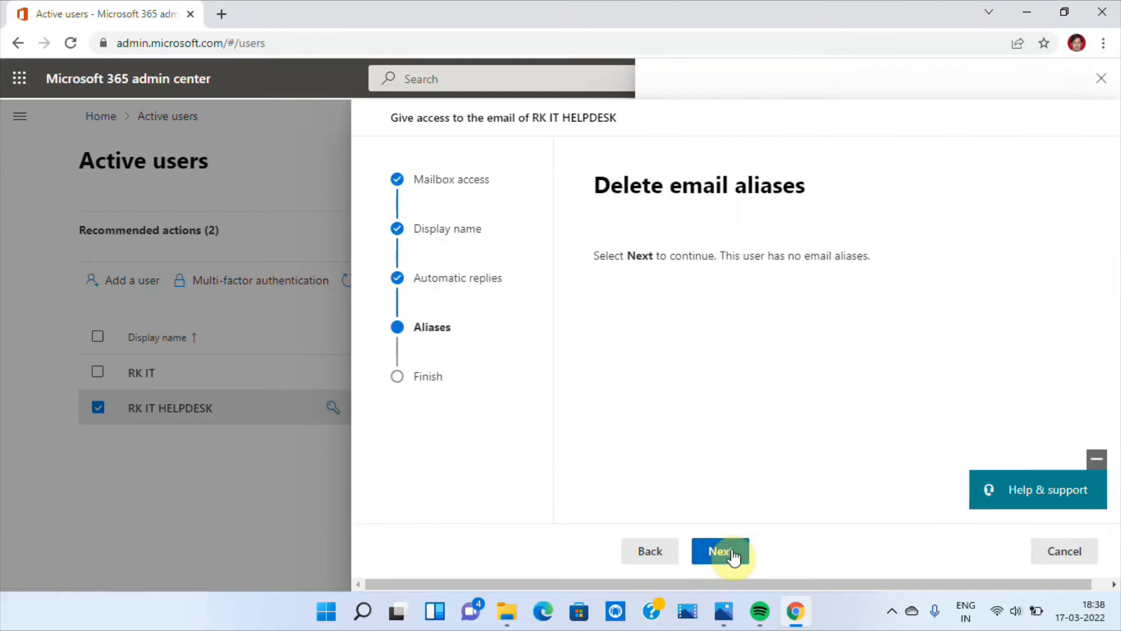
pyautogui.click(733, 556)
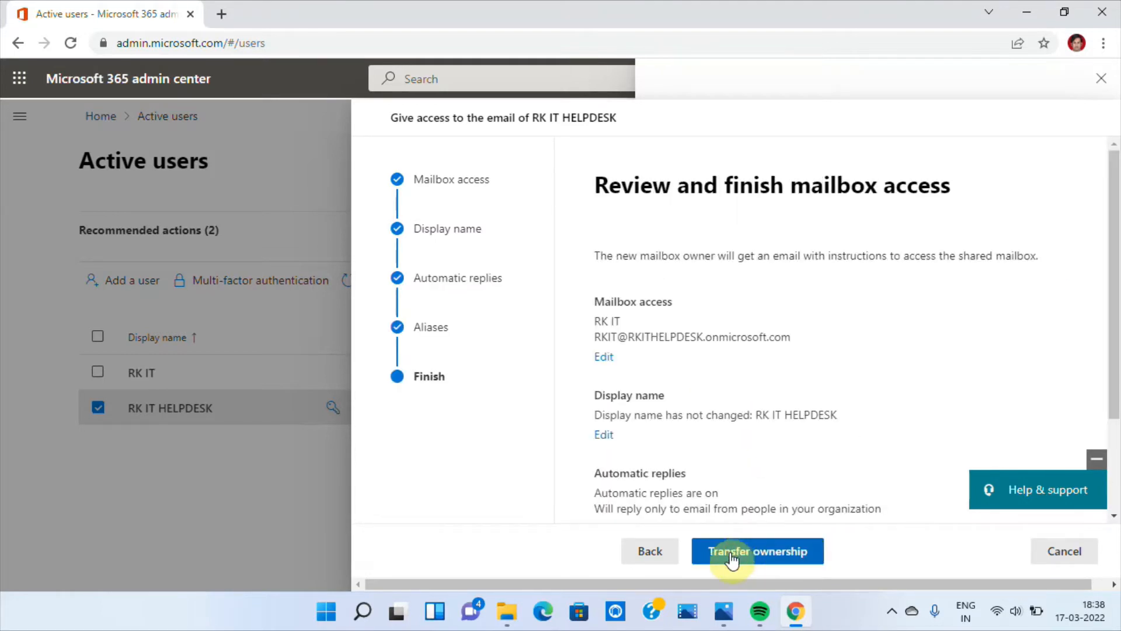
# - Review the mailbox access summary, then cancel the ownership transfer and close the user deletion
pyautogui.scroll(-3, 661, 522)
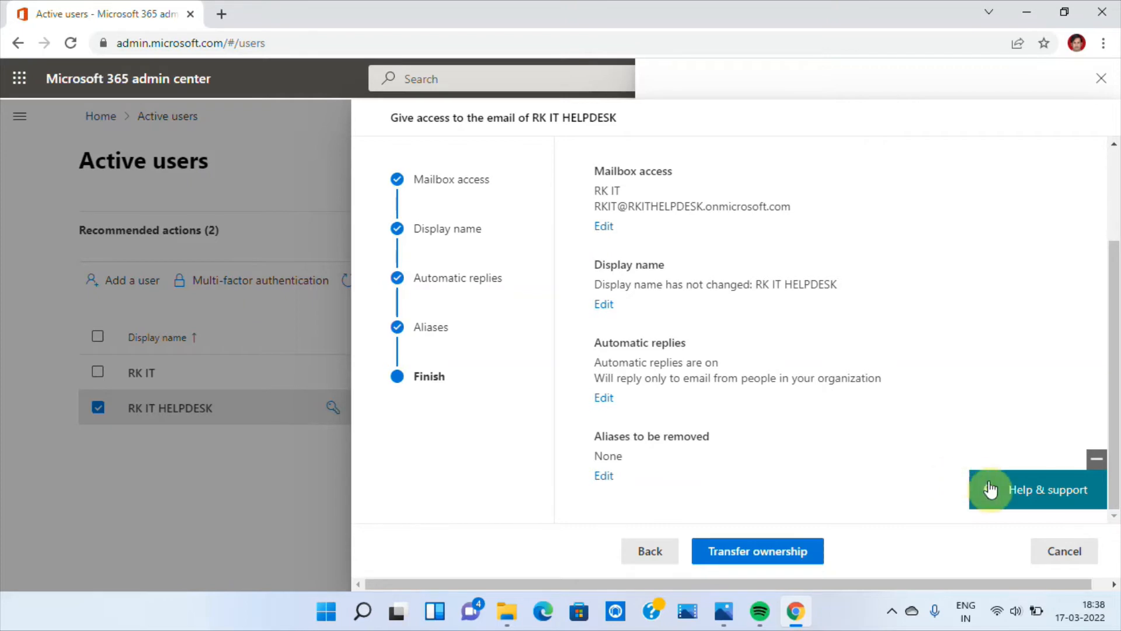
pyautogui.click(1067, 554)
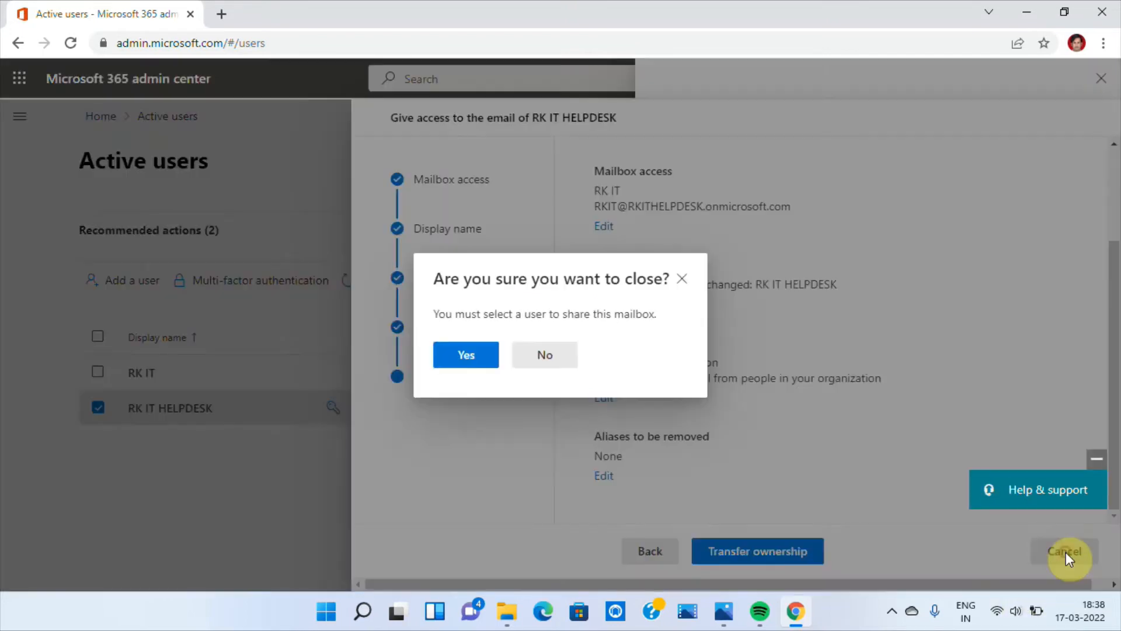
pyautogui.click(474, 354)
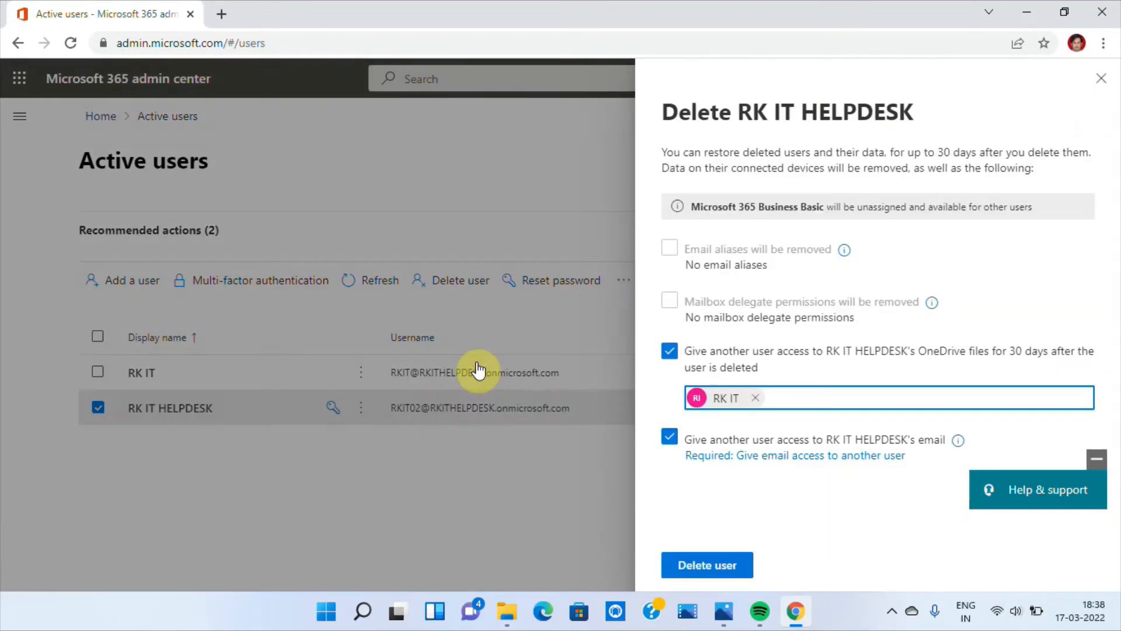
pyautogui.click(1101, 82)
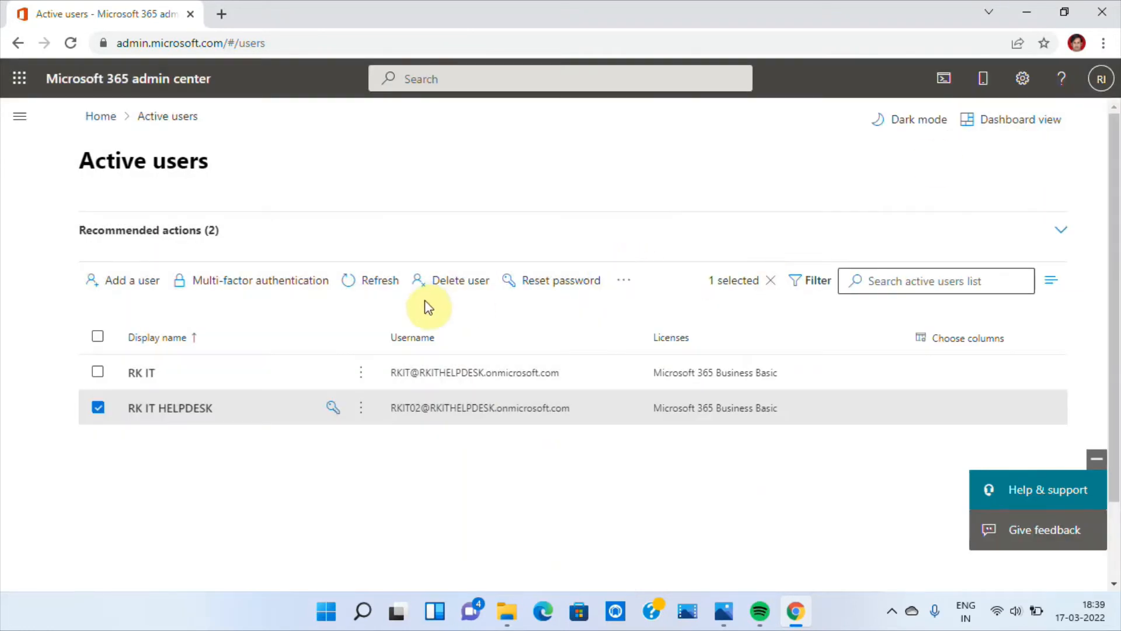
# - Delete the user RK IT HELPDESK without giving anyone access to the OneDrive files or email, and close the deletion summary
pyautogui.click(445, 299)
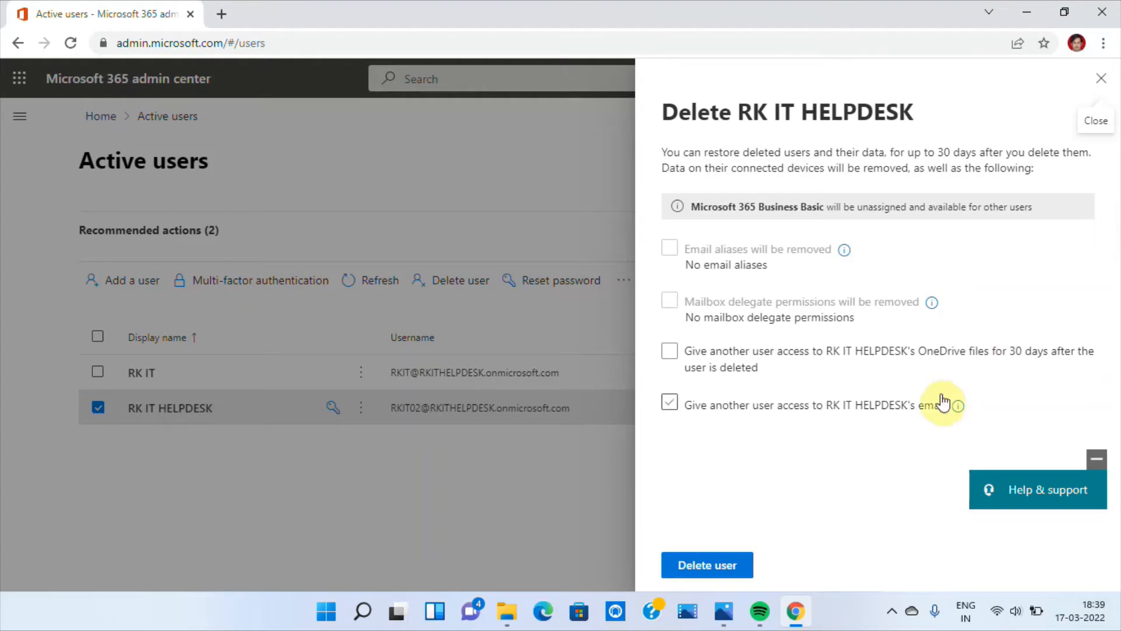
pyautogui.click(708, 573)
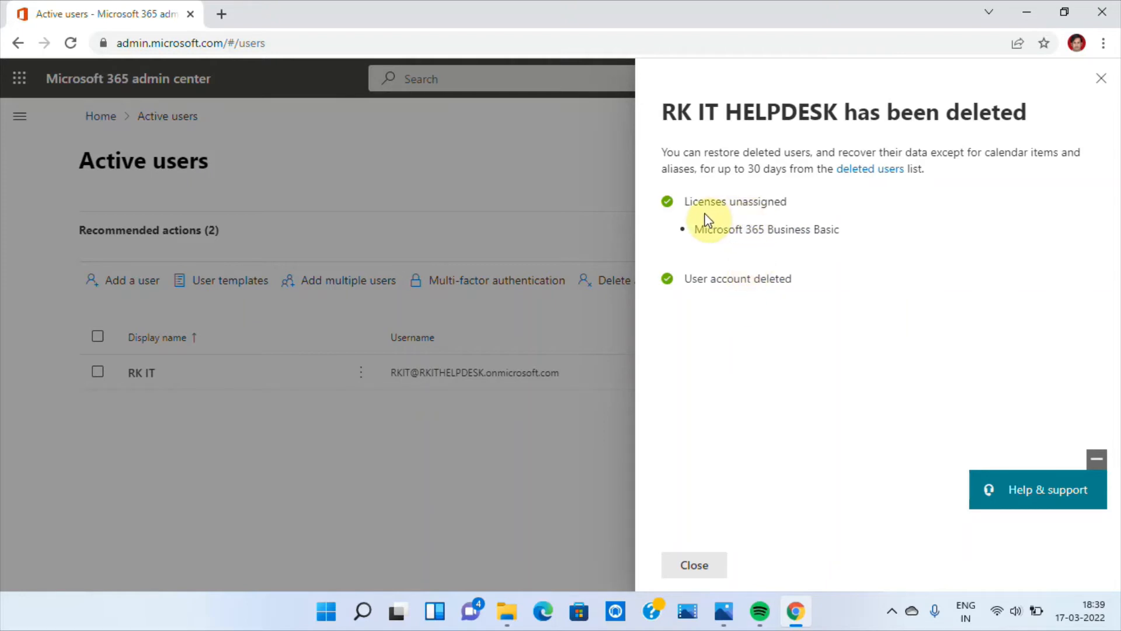
pyautogui.tripleClick(695, 228)
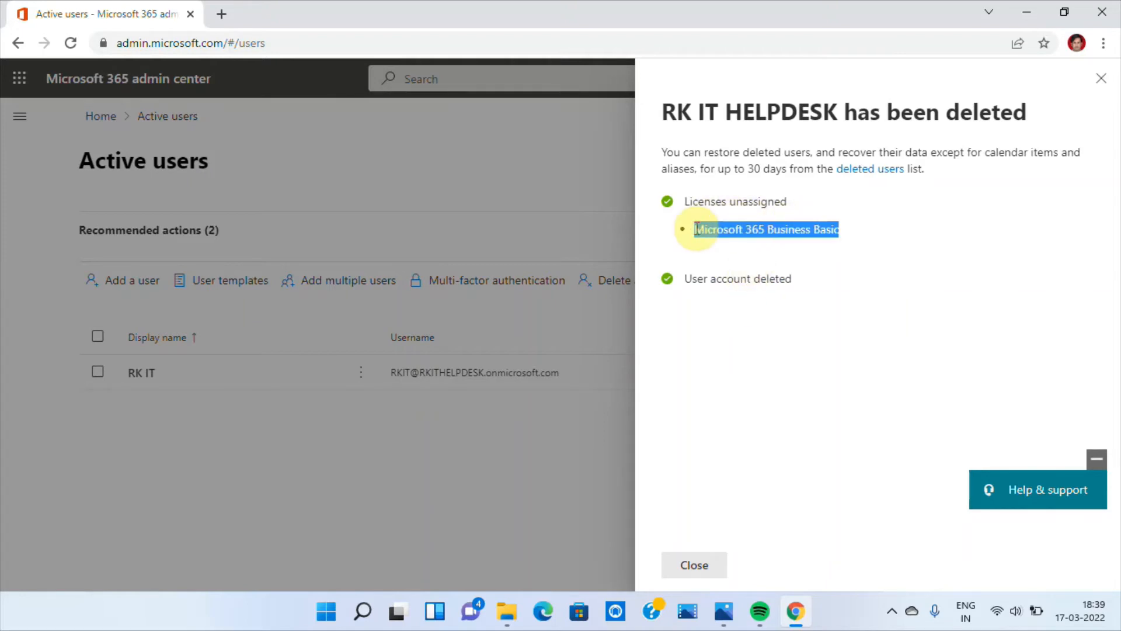
pyautogui.tripleClick(762, 244)
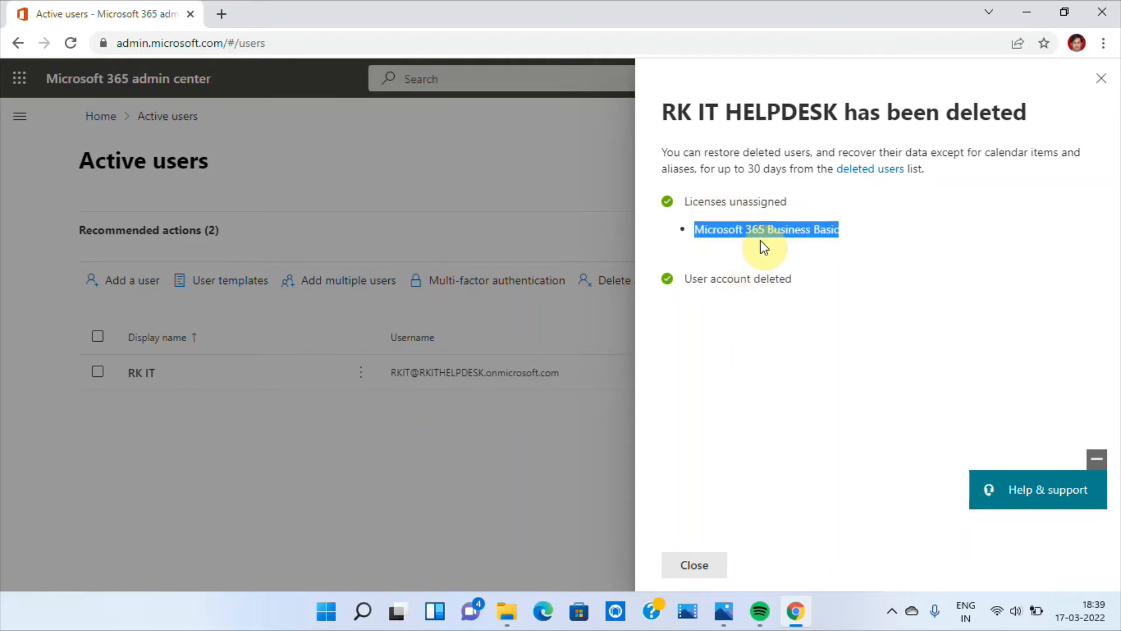
pyautogui.moveTo(693, 279); pyautogui.dragTo(734, 279)
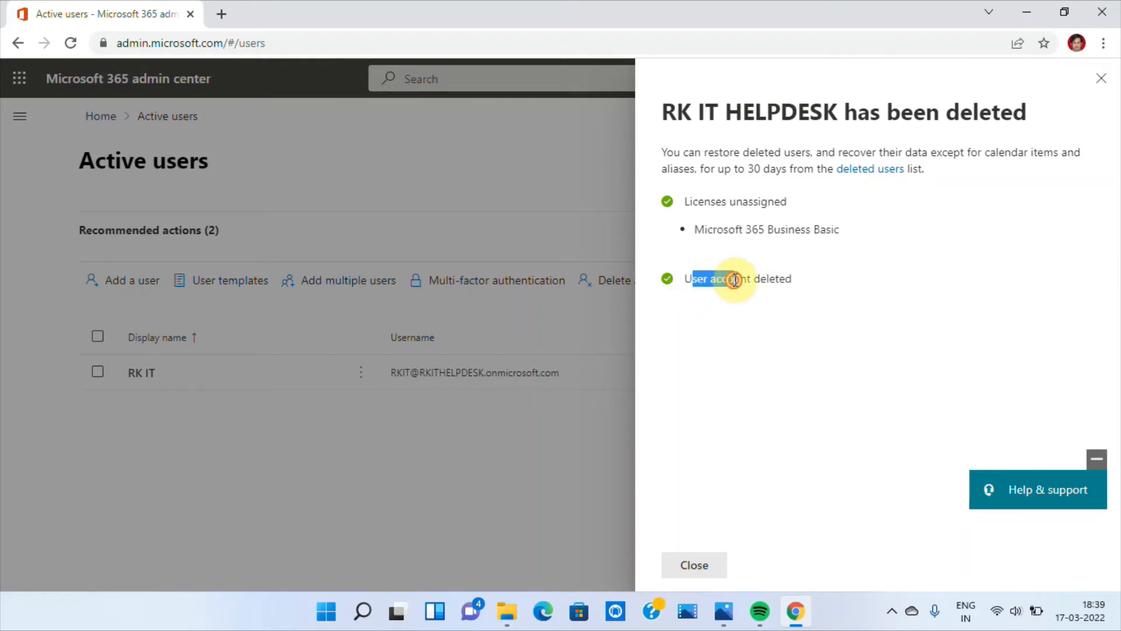
pyautogui.tripleClick(734, 279)
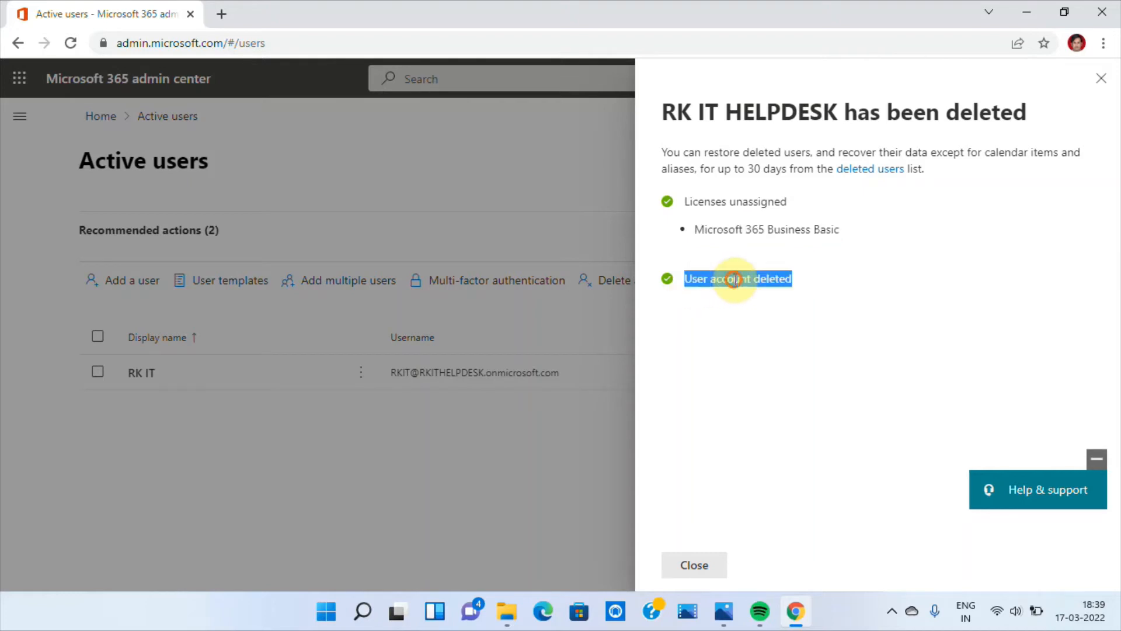
pyautogui.click(695, 566)
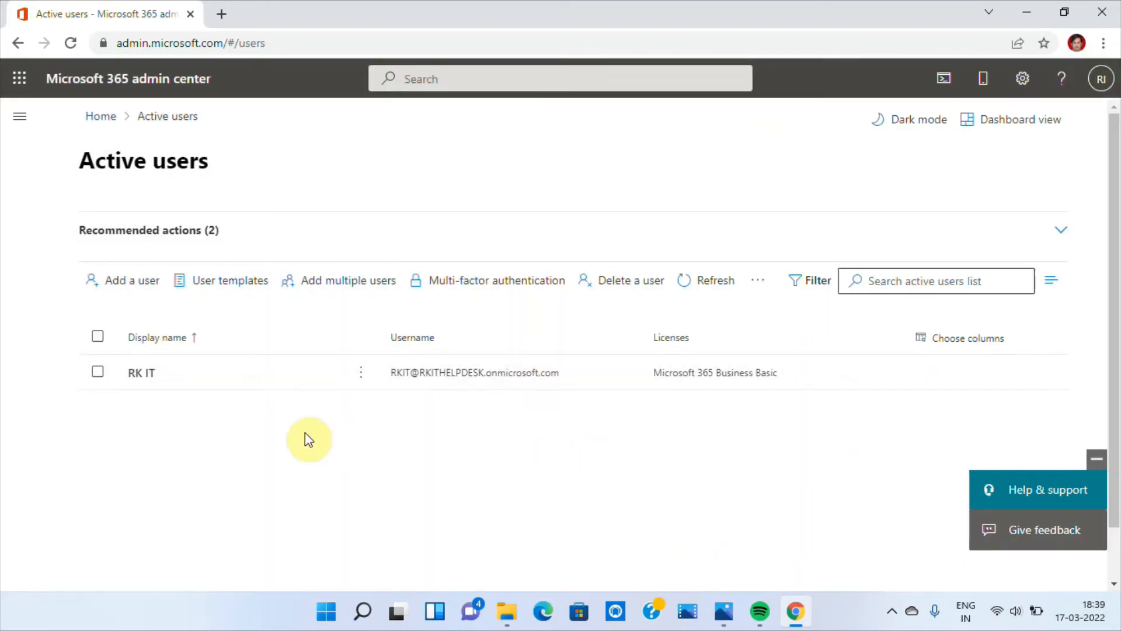
# - Restore RK IT HELPDESK from the deleted users with an auto-generated password that must be changed at first sign-in
pyautogui.click(17, 118)
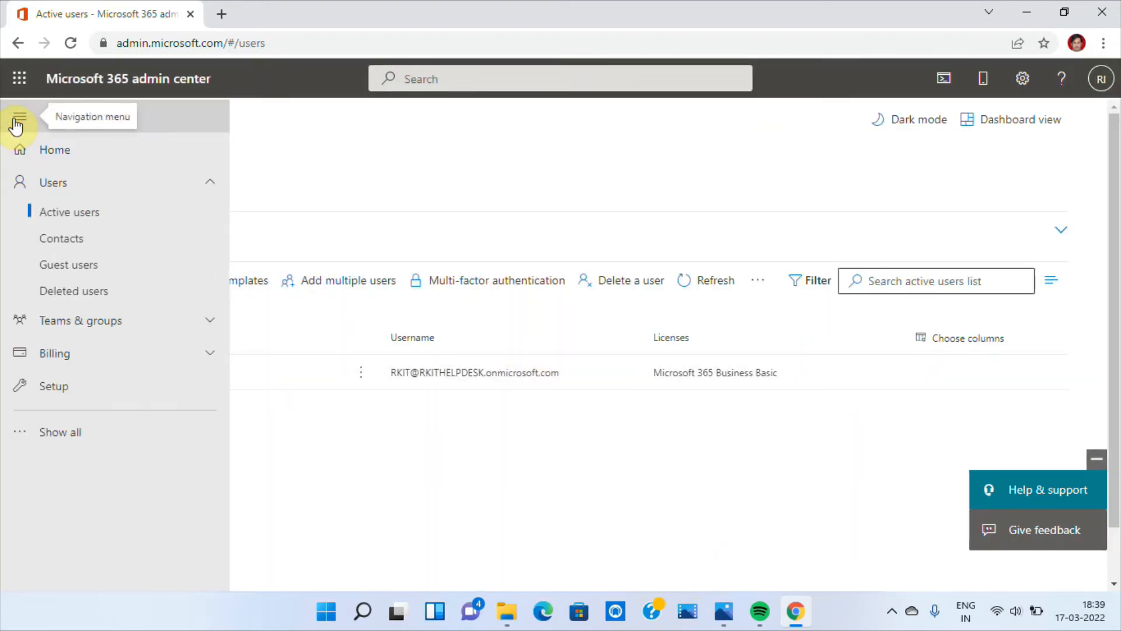
pyautogui.click(80, 291)
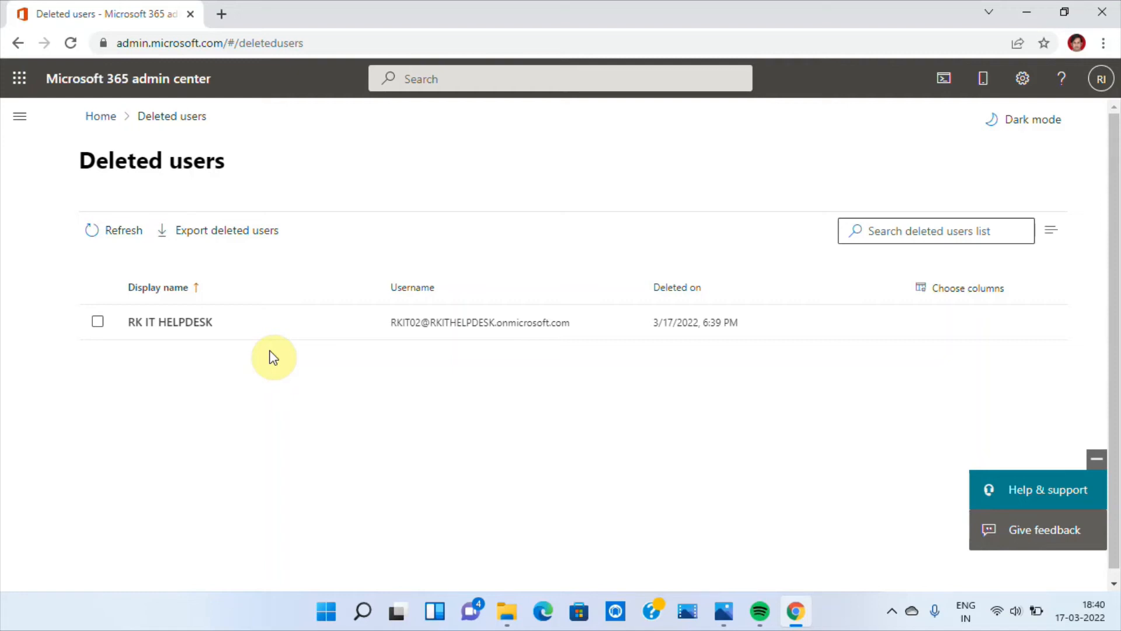
pyautogui.click(98, 323)
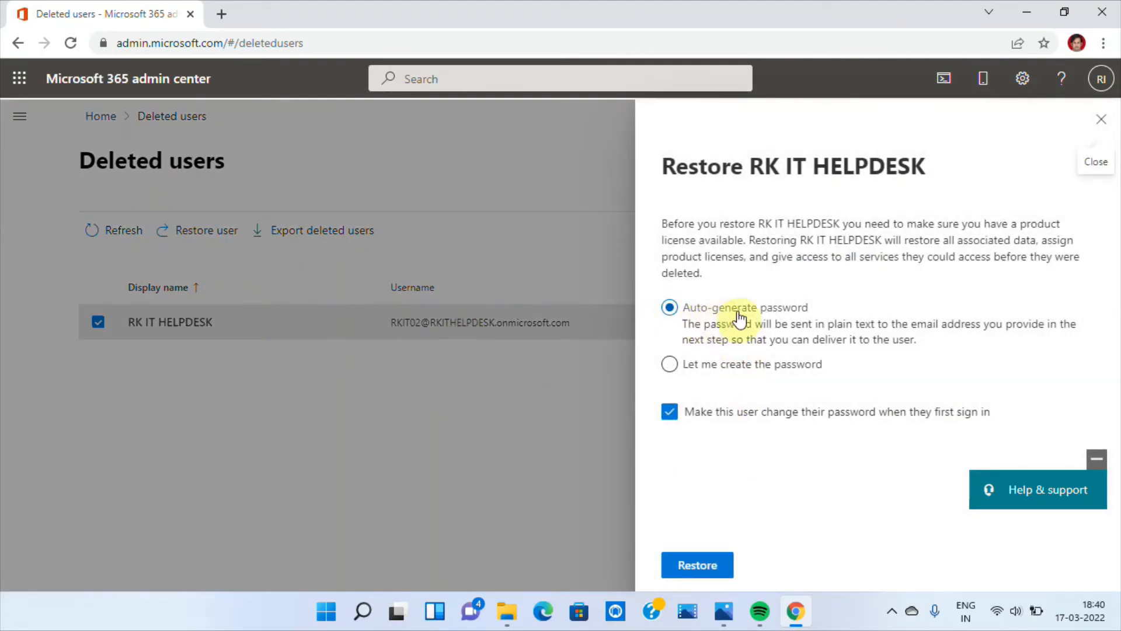
pyautogui.click(701, 564)
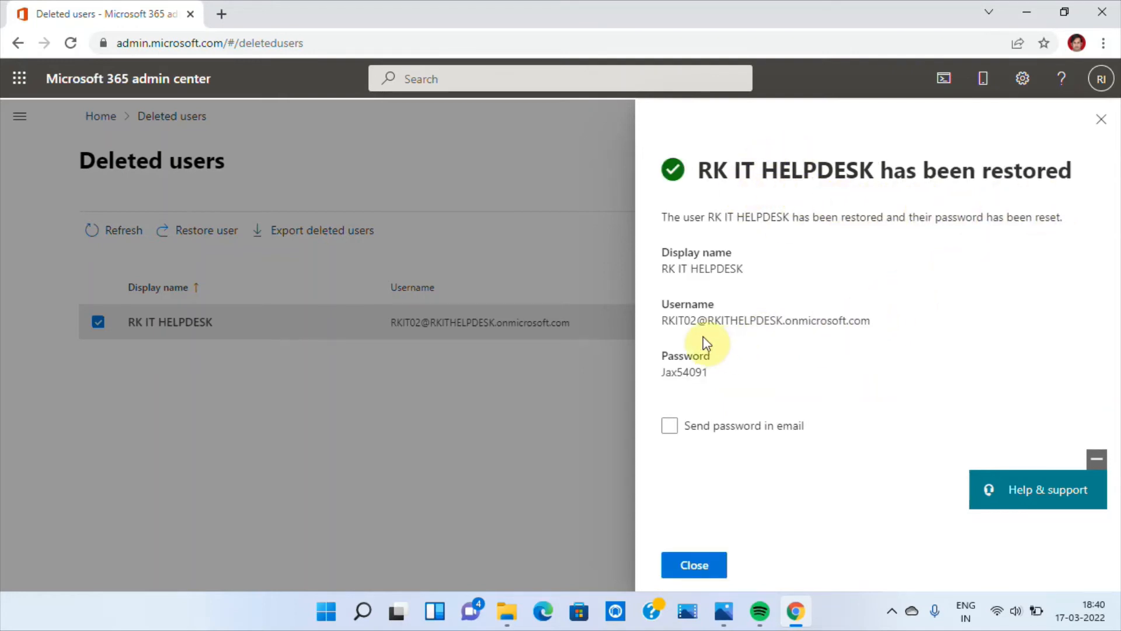
pyautogui.doubleClick(688, 372)
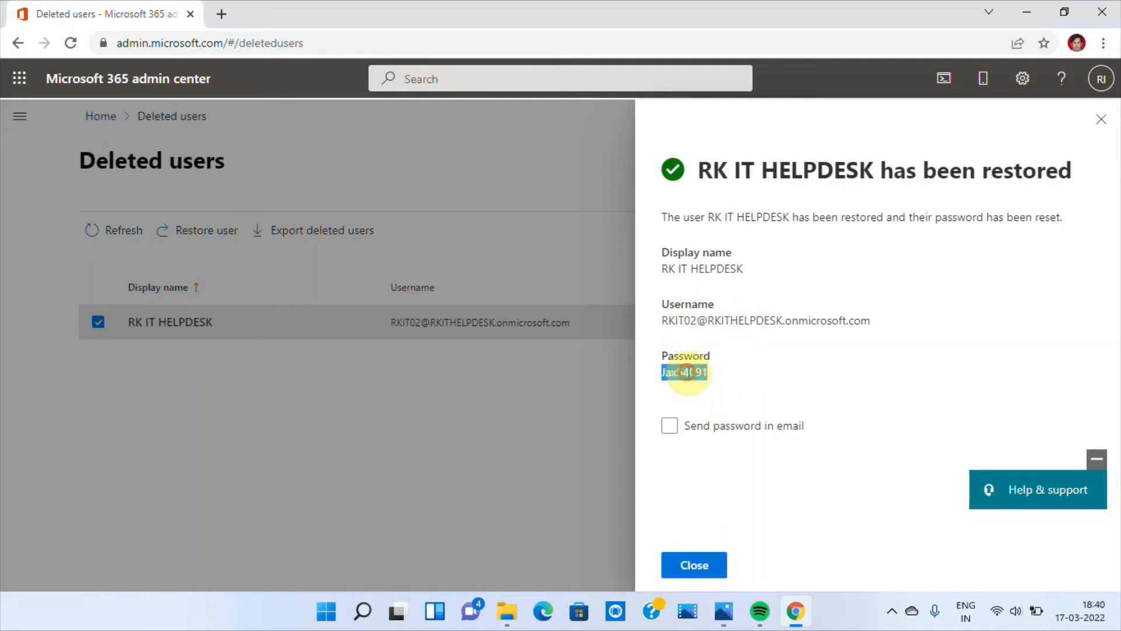
pyautogui.click(695, 565)
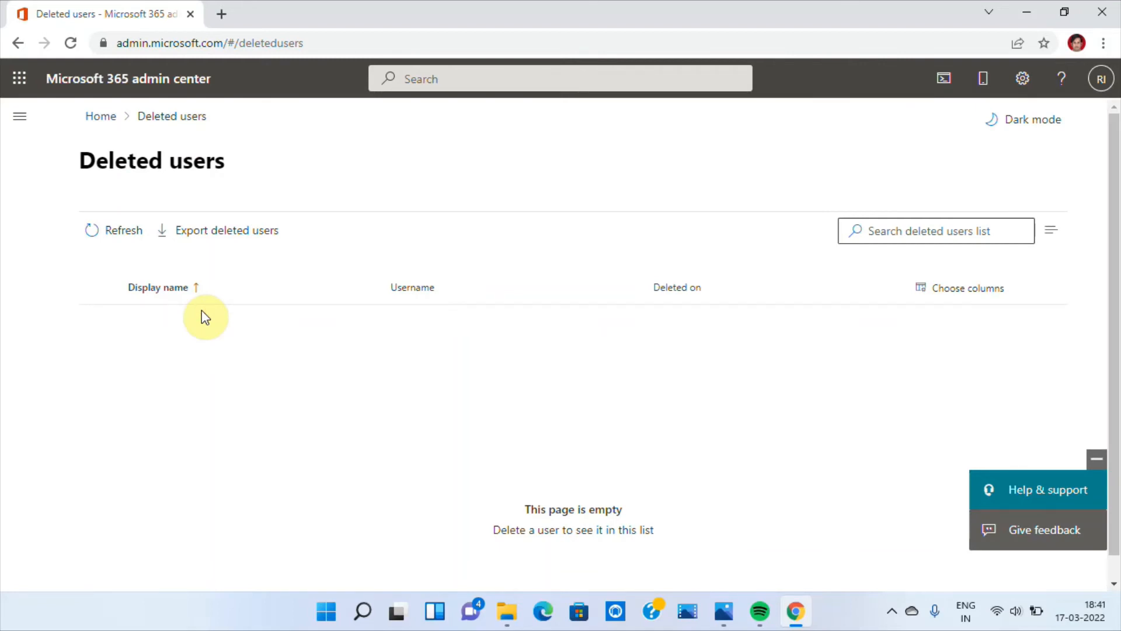
# - Open the licenses and apps details of RK IT HELPDESK from the active users list
pyautogui.click(31, 128)
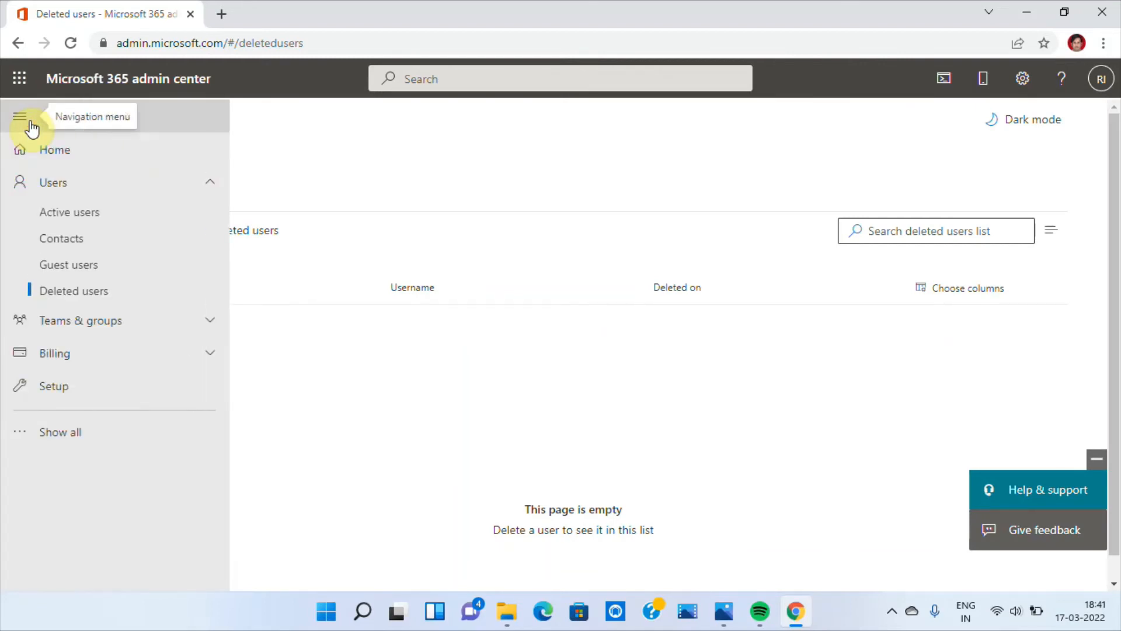
pyautogui.click(57, 218)
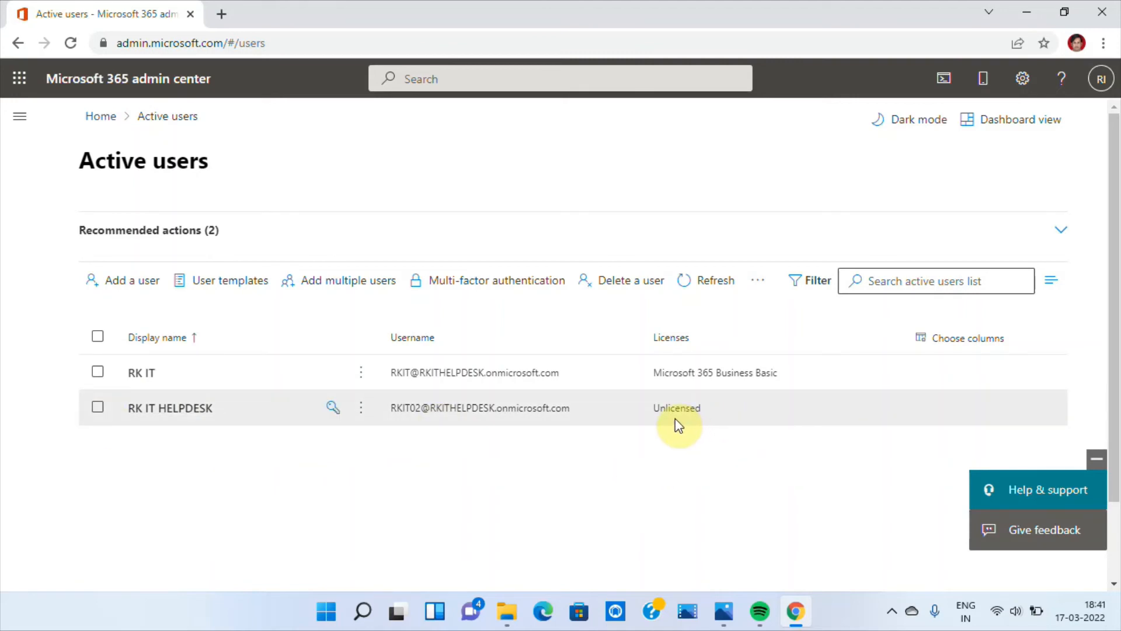
pyautogui.click(97, 409)
pyautogui.click(166, 409)
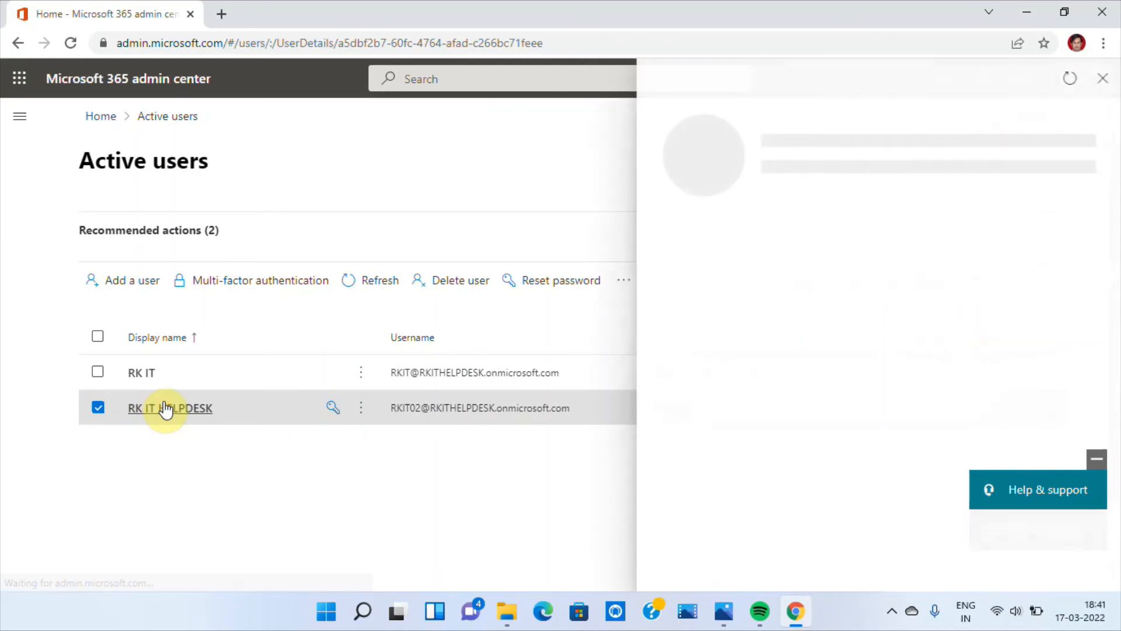
pyautogui.click(826, 253)
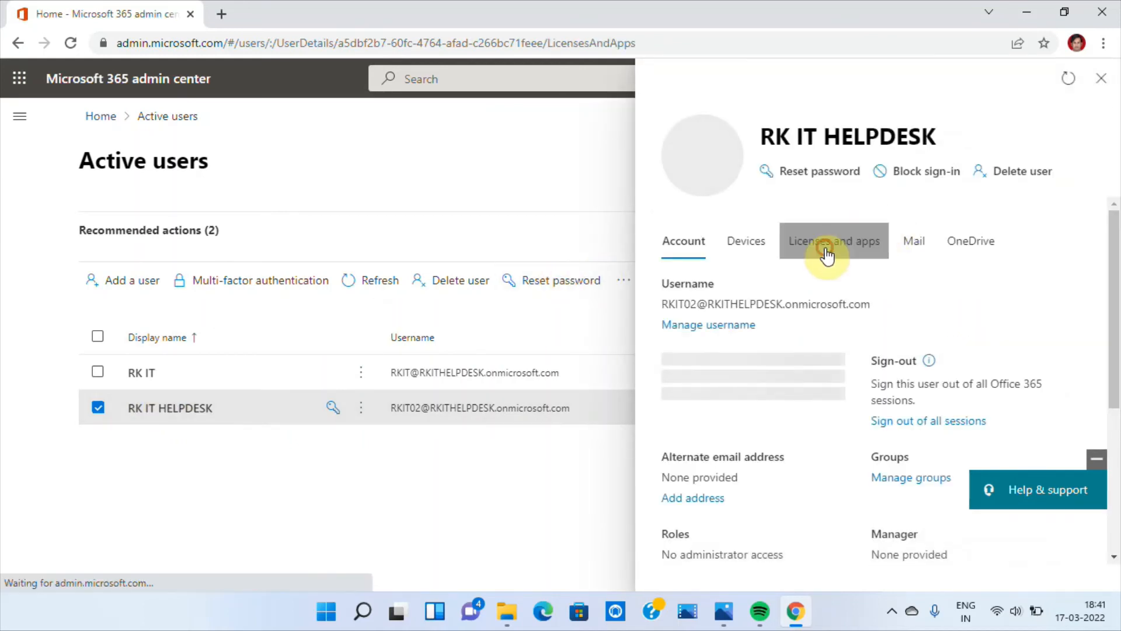
pyautogui.moveTo(1115, 260); pyautogui.dragTo(1115, 320)
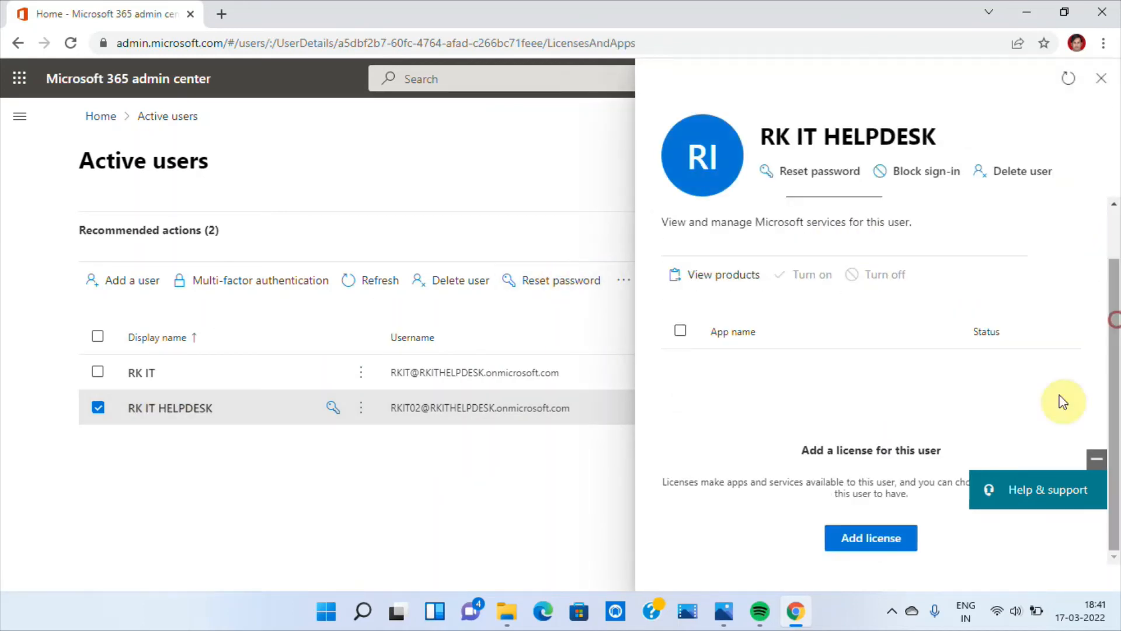
# - Assign Microsoft 365 Business Basic to RK IT HELPDESK with all apps turned on, save it, and return to the active users with nothing selected
pyautogui.click(861, 545)
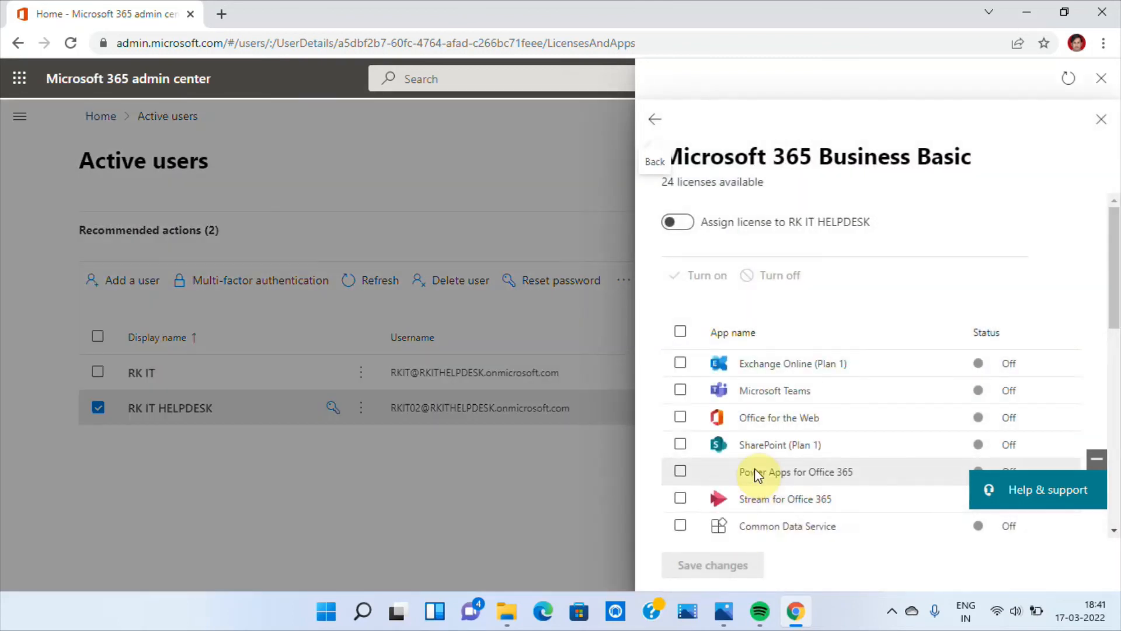
pyautogui.moveTo(1112, 287)
pyautogui.mouseDown()
pyautogui.moveTo(1114, 511)
pyautogui.moveTo(1117, 284)
pyautogui.mouseUp()
pyautogui.click(681, 364)
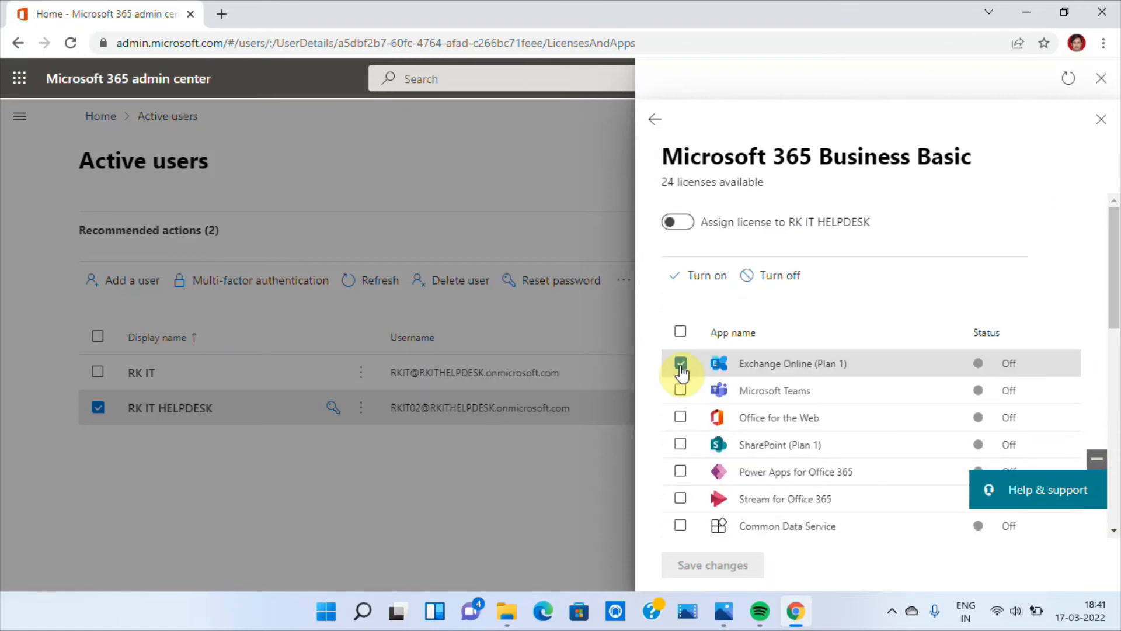
pyautogui.click(680, 329)
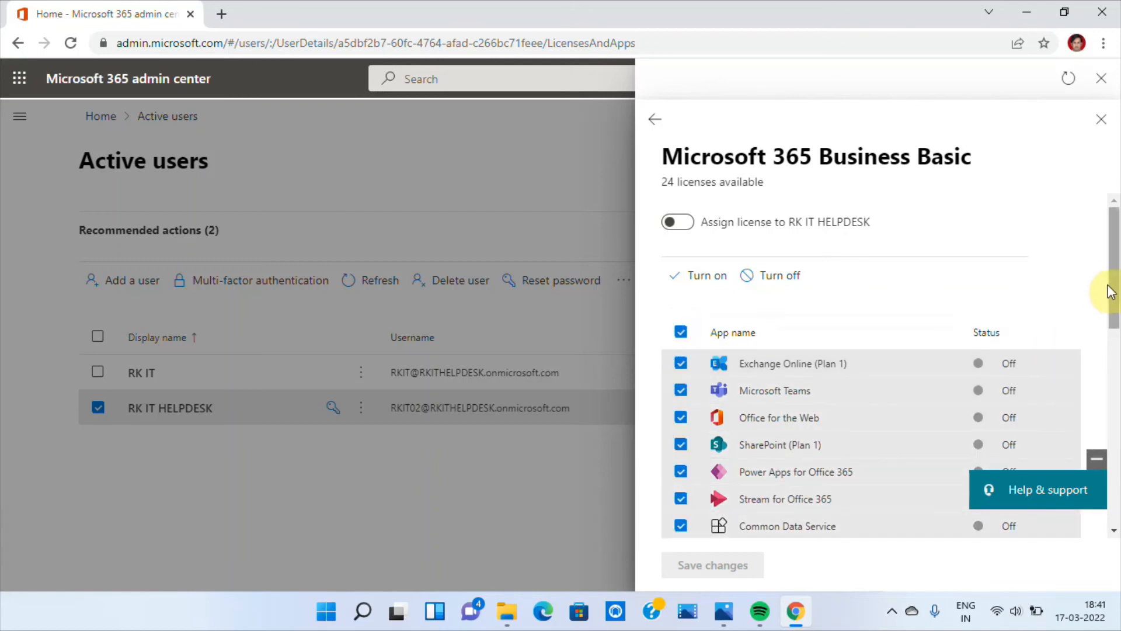
pyautogui.moveTo(1116, 271); pyautogui.dragTo(1091, 239)
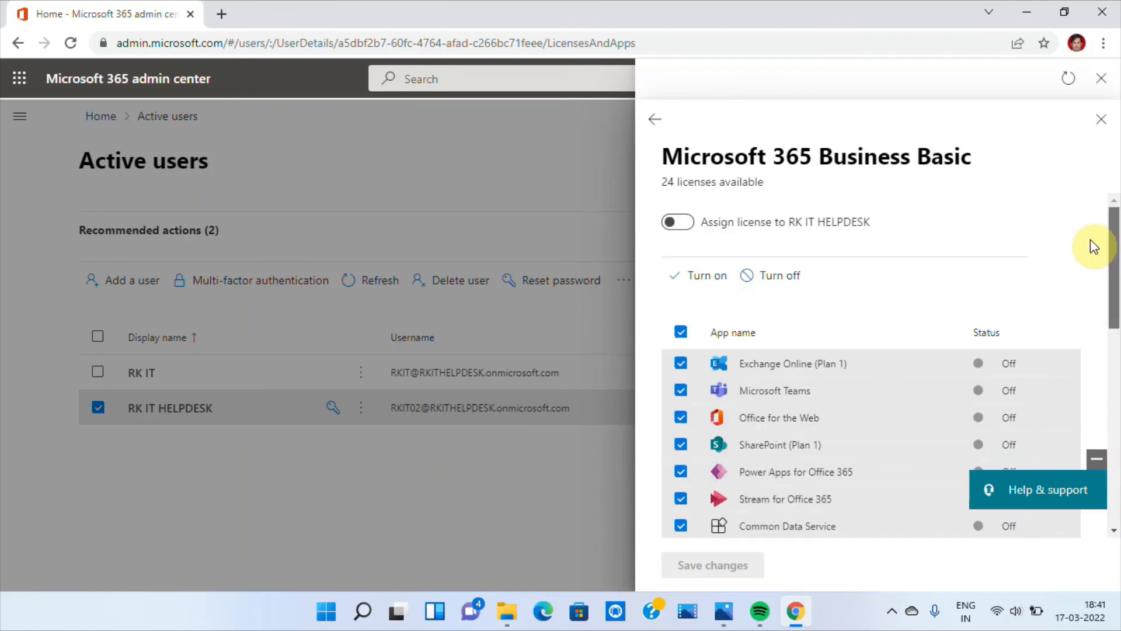
pyautogui.click(709, 279)
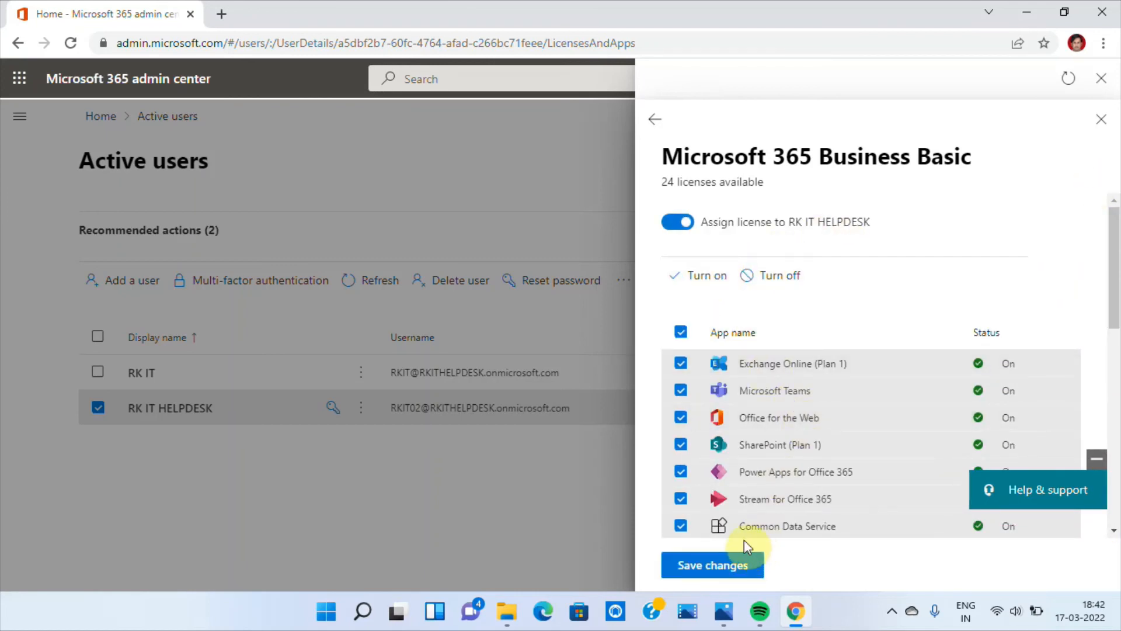
pyautogui.click(712, 566)
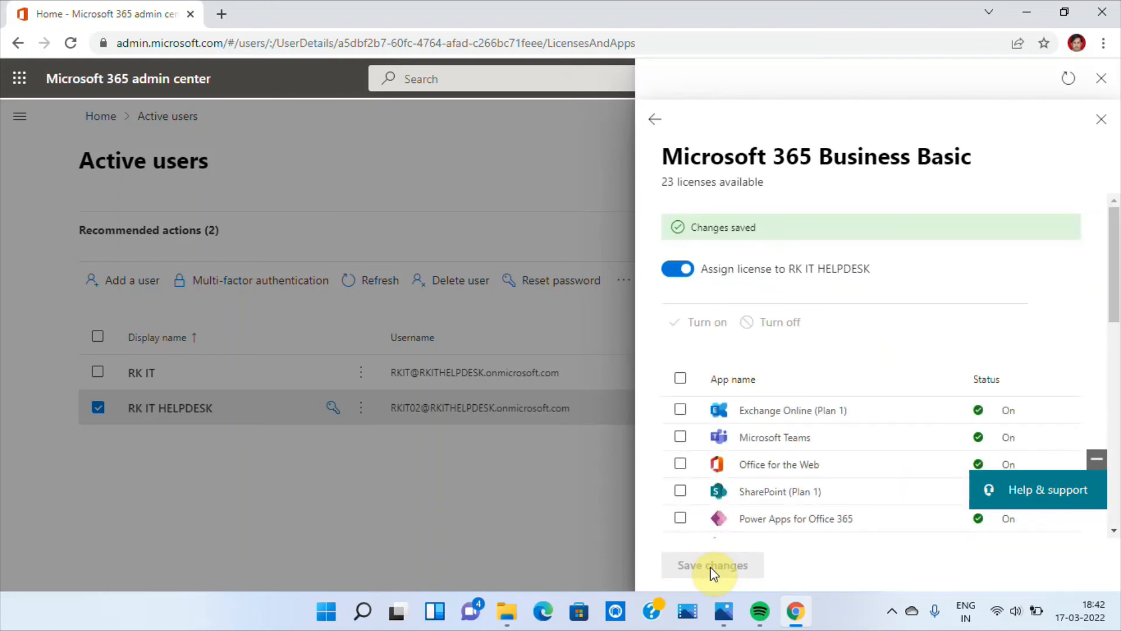
pyautogui.click(1101, 118)
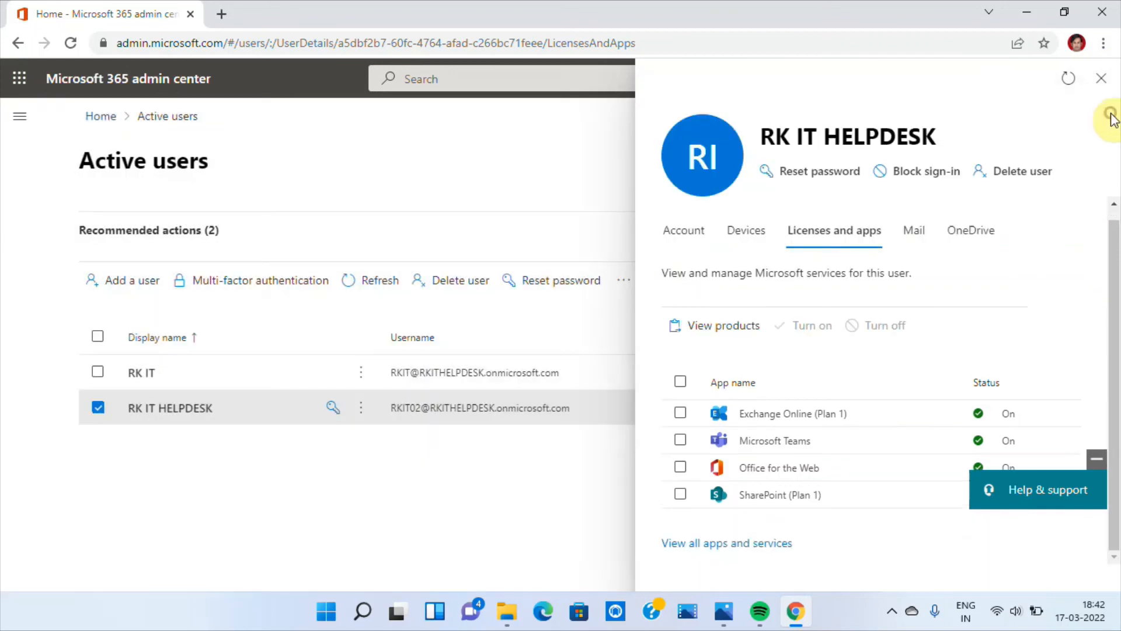
pyautogui.click(1100, 78)
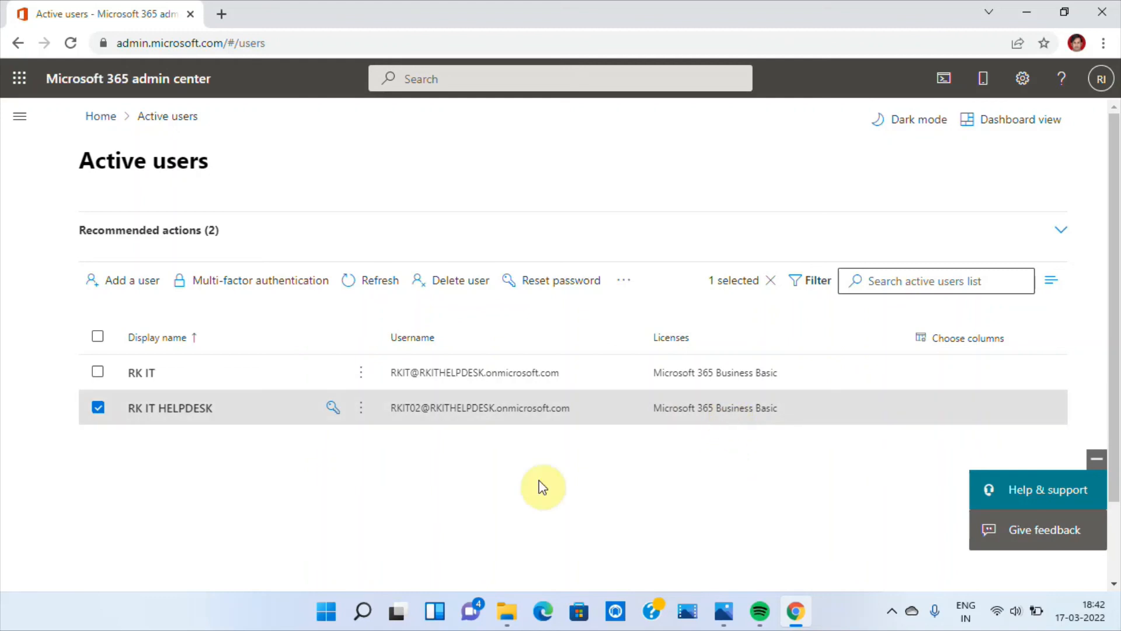
pyautogui.click(124, 488)
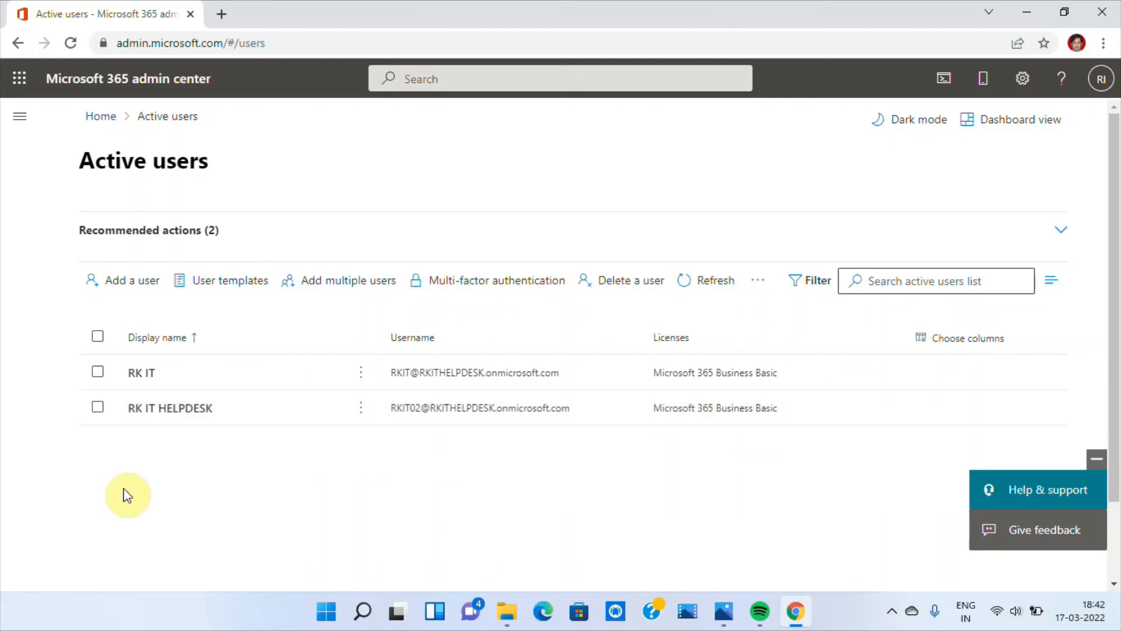